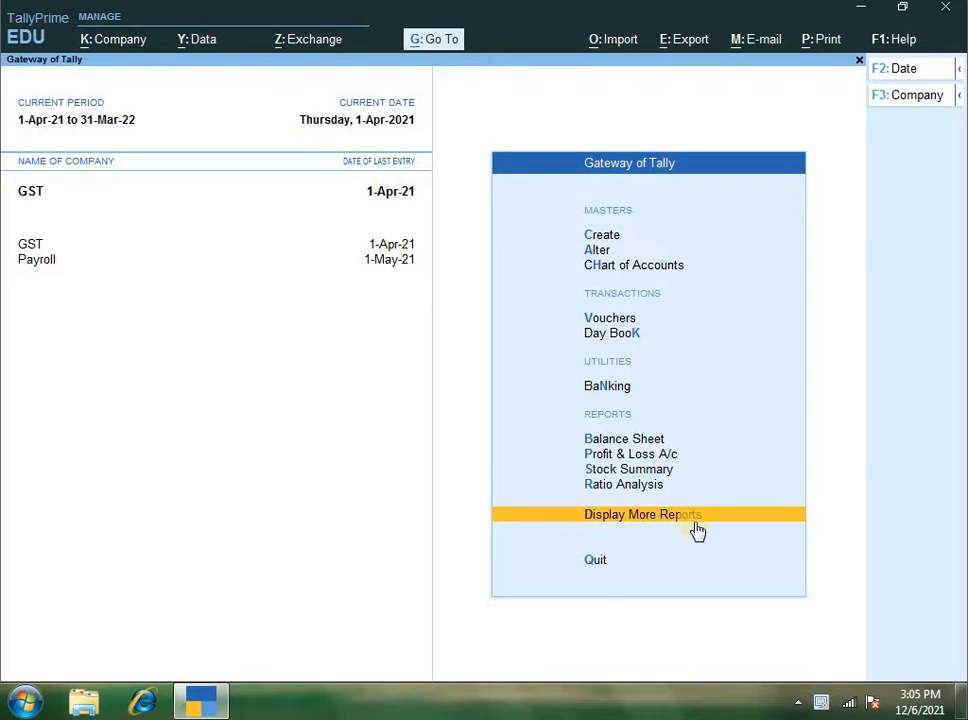
# Step: Open the GSTR-2 return from the GST reports
pyautogui.click(660, 512)
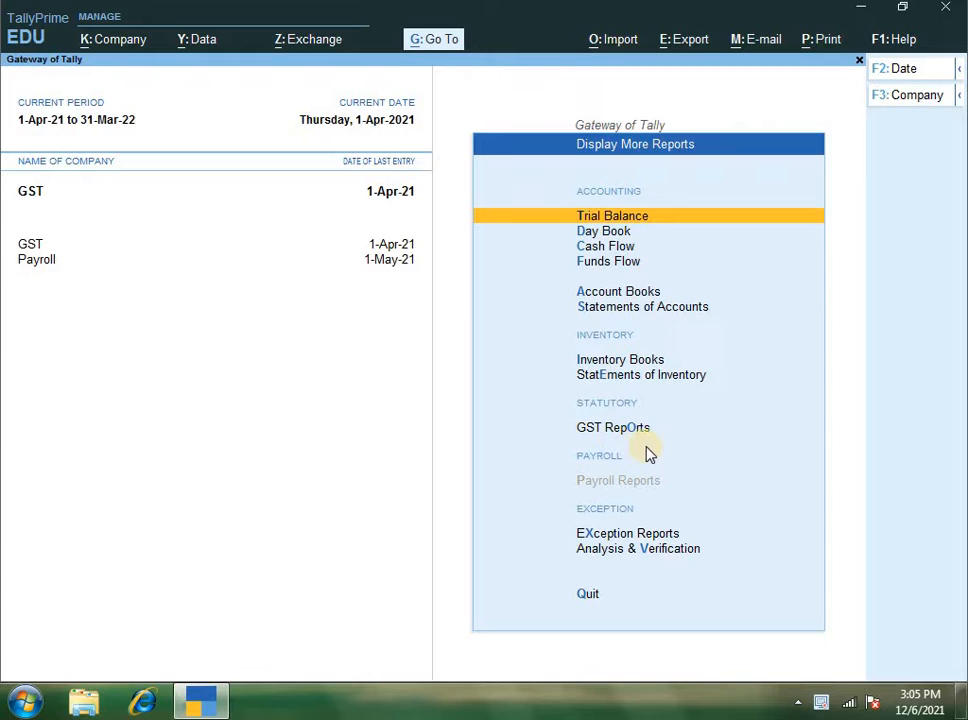
pyautogui.press('Down')
pyautogui.press('Down')
pyautogui.press('Down')
pyautogui.press('Down')
pyautogui.press('Down')
pyautogui.press('Down')
pyautogui.press('Down')
pyautogui.press('Down')
pyautogui.press('Down')
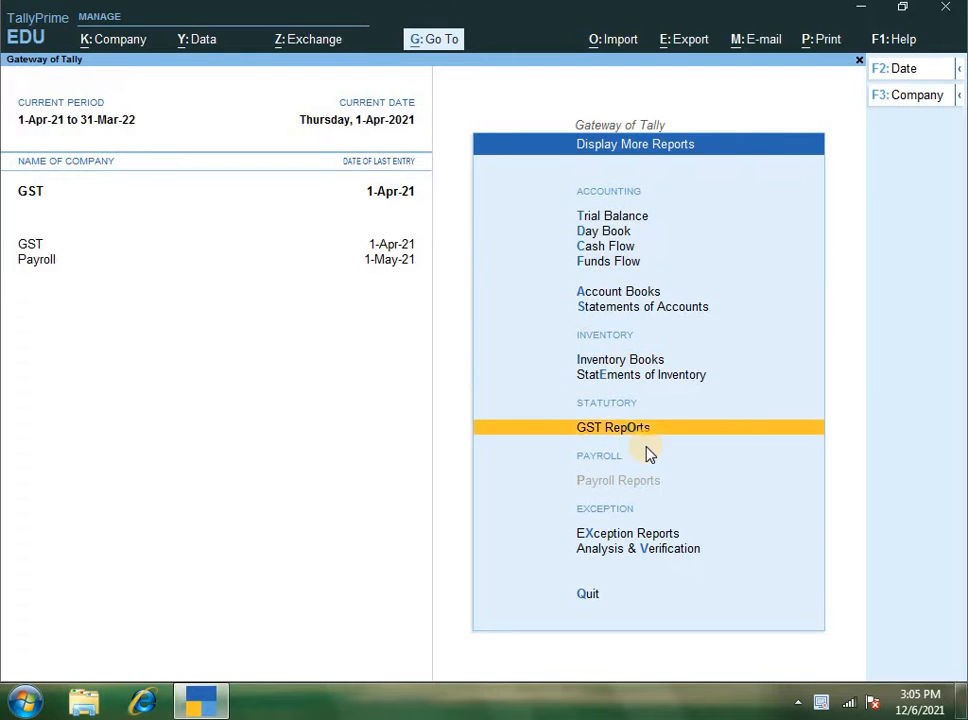
pyautogui.press('Up')
pyautogui.press('Return')
pyautogui.press('Down')
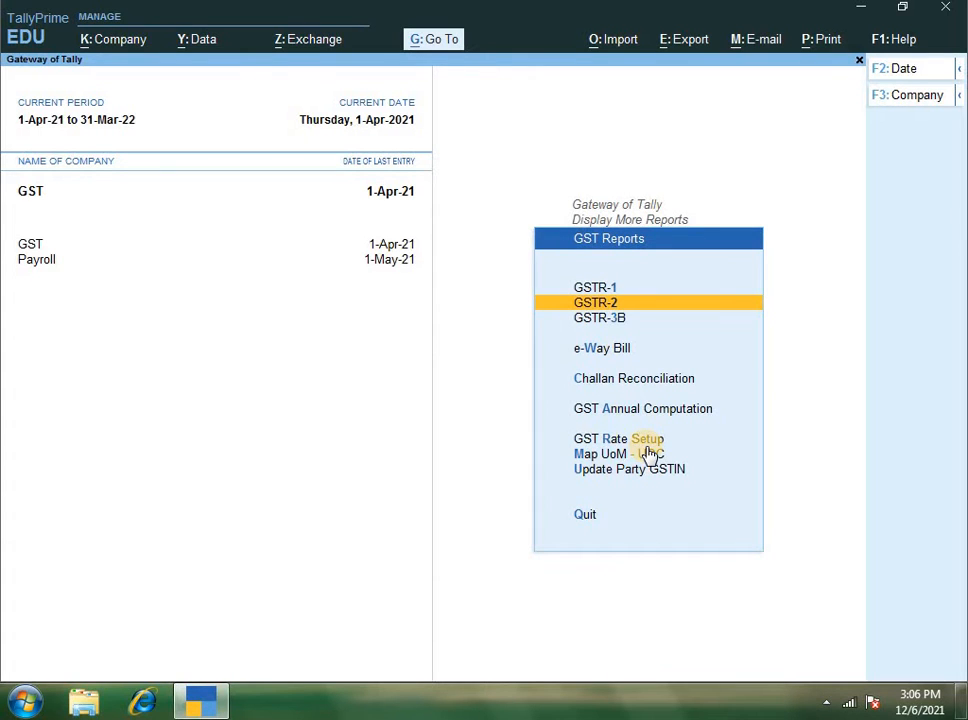
pyautogui.press('Return')
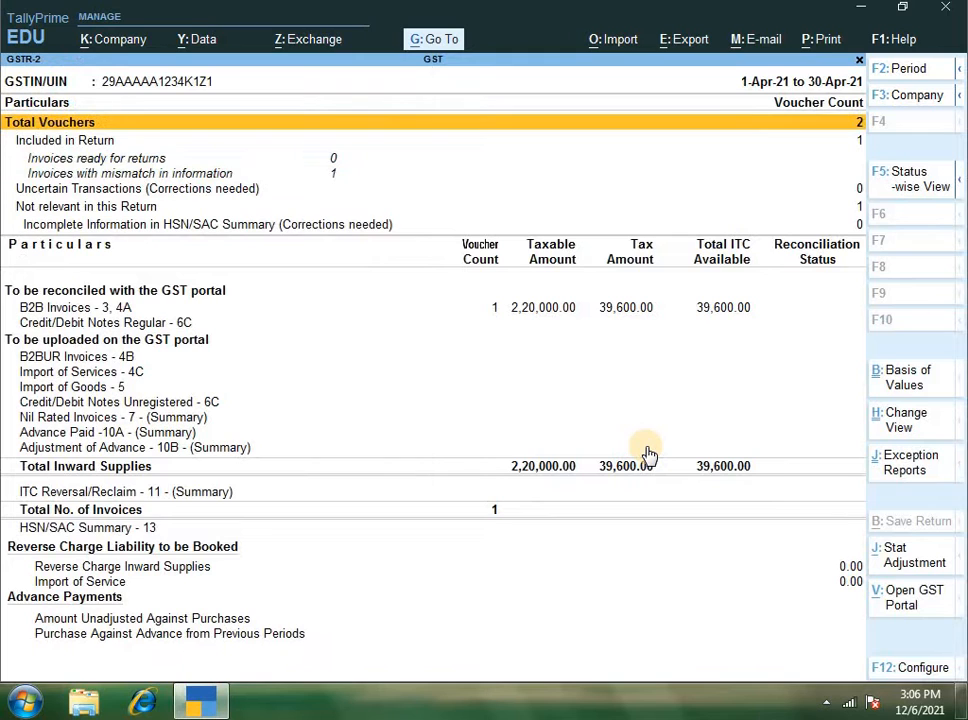
# Step: Drill down from B2B Invoices - 3, 4A in GSTR-2 to the supplier's individual invoice
pyautogui.press('Down')
pyautogui.press('Down')
pyautogui.press('Down')
pyautogui.press('Down')
pyautogui.press('Down')
pyautogui.press('Down')
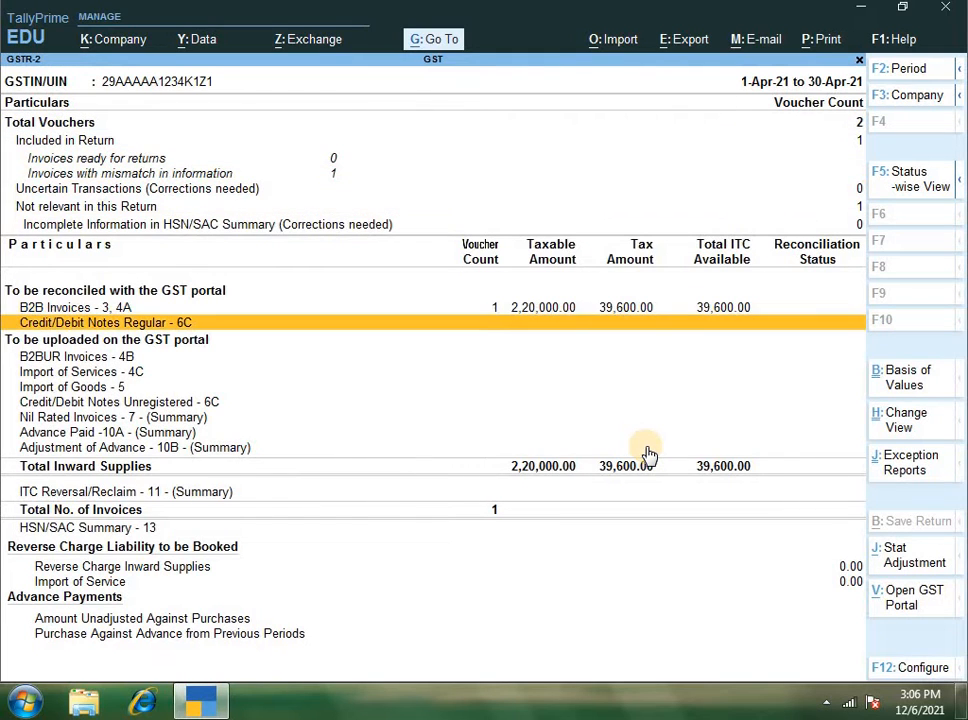
pyautogui.press('Up')
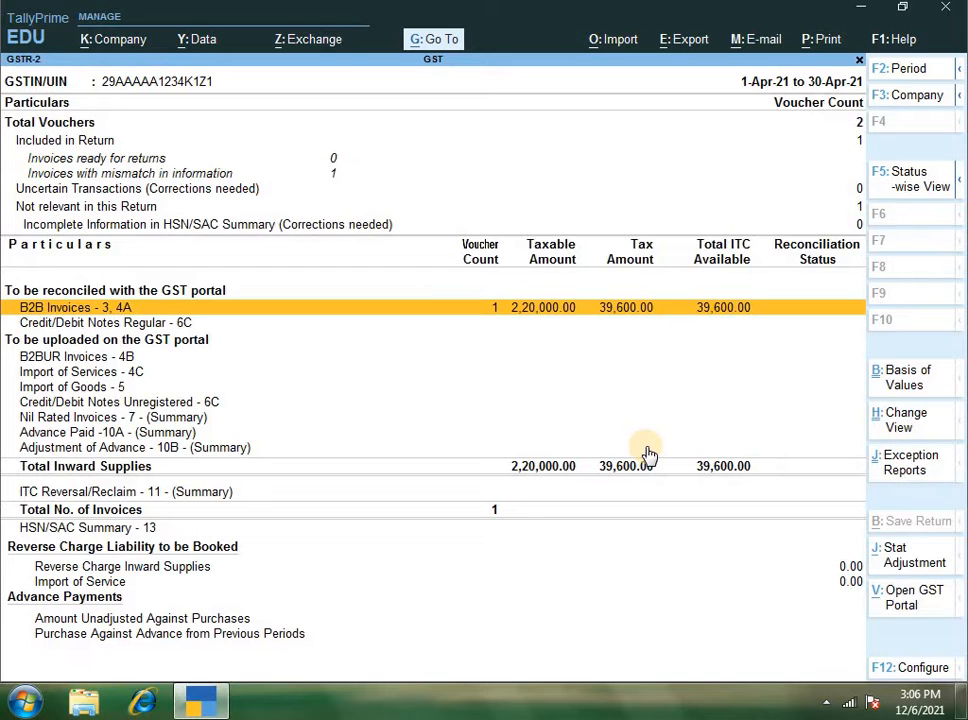
pyautogui.press('Return')
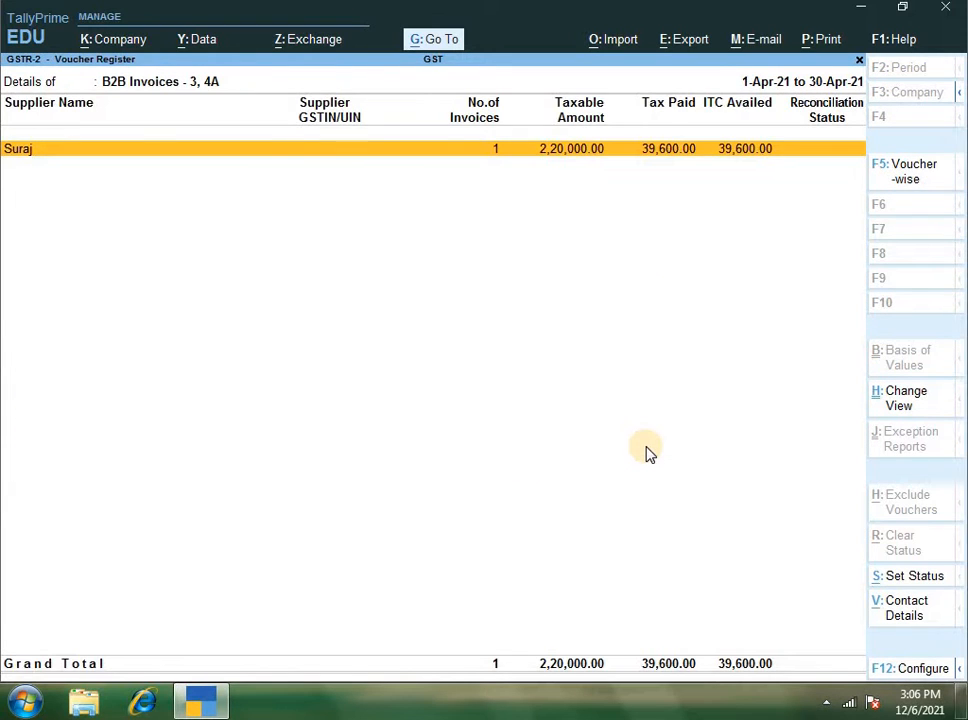
pyautogui.press('Return')
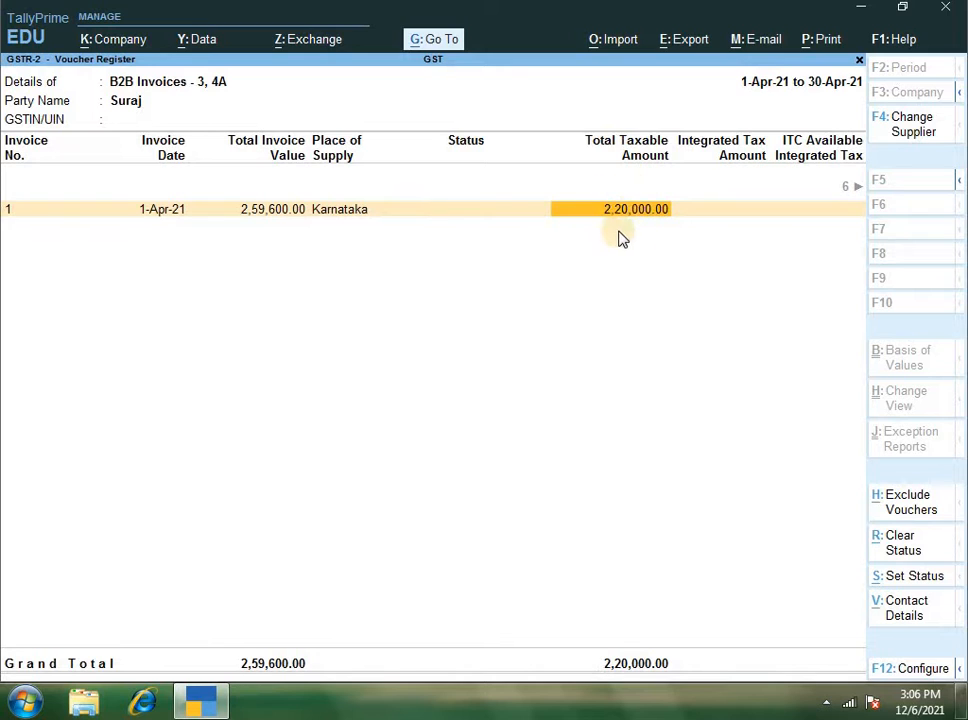
# Step: Examine the invoice's integrated, central and state tax, input tax credit and cess columns, dismissing the Windows color scheme prompt
pyautogui.press('Right')
pyautogui.press('Right')
pyautogui.press('Right')
pyautogui.press('Right')
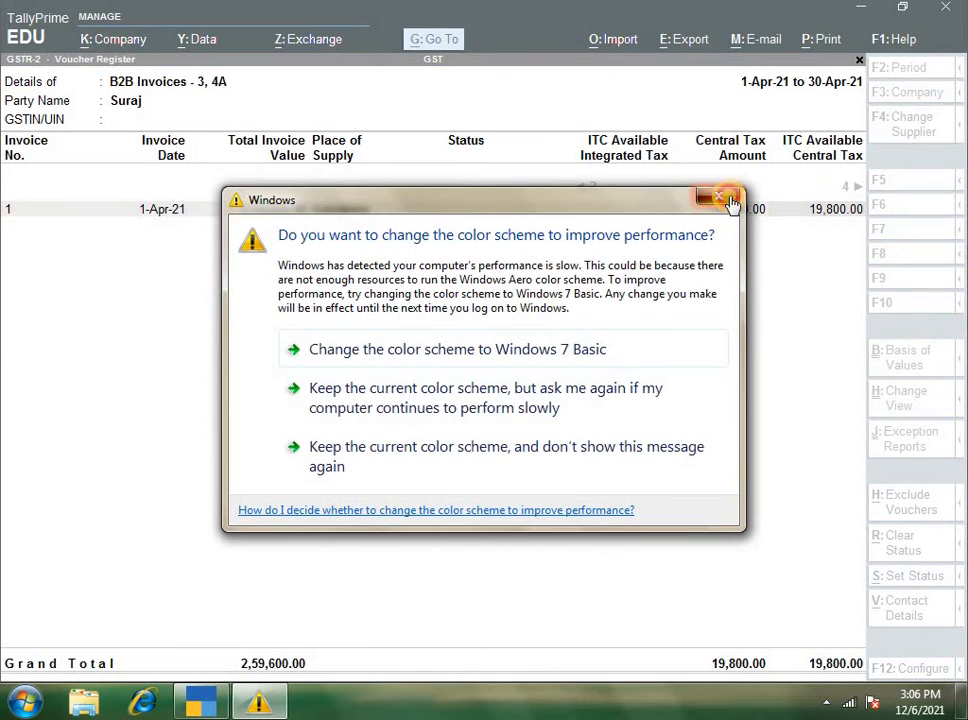
pyautogui.click(729, 199)
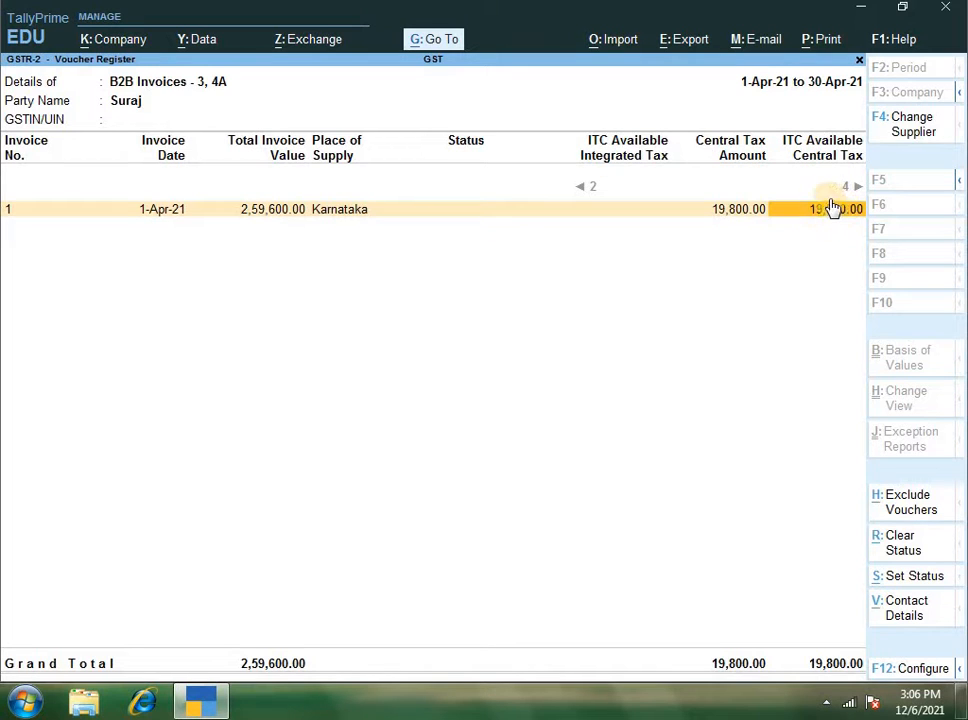
pyautogui.press('Right')
pyautogui.press('Right')
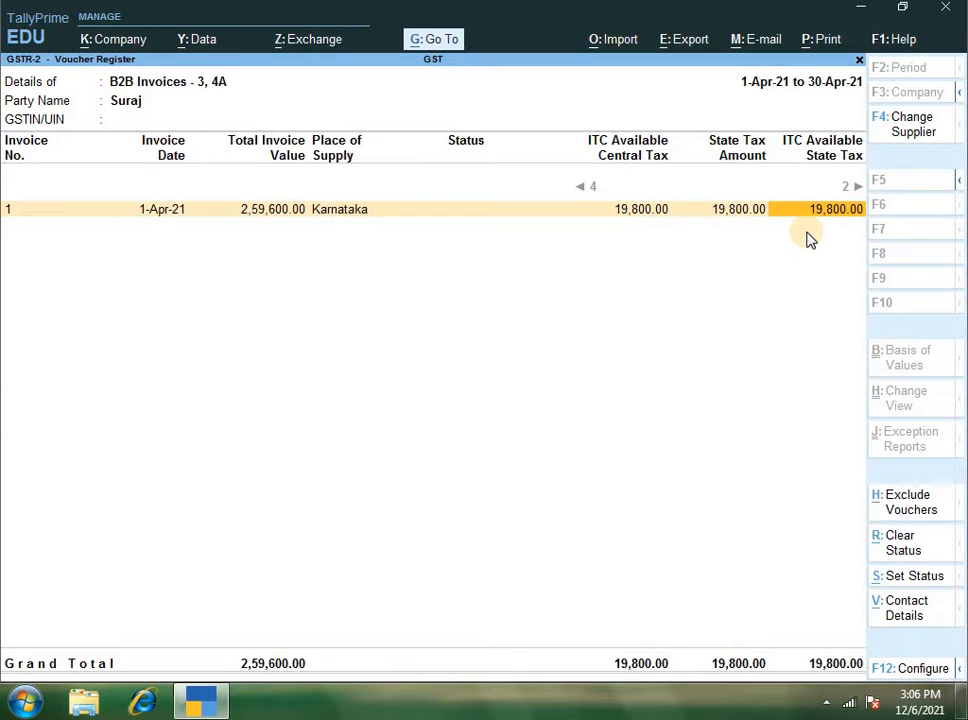
pyautogui.press('Right')
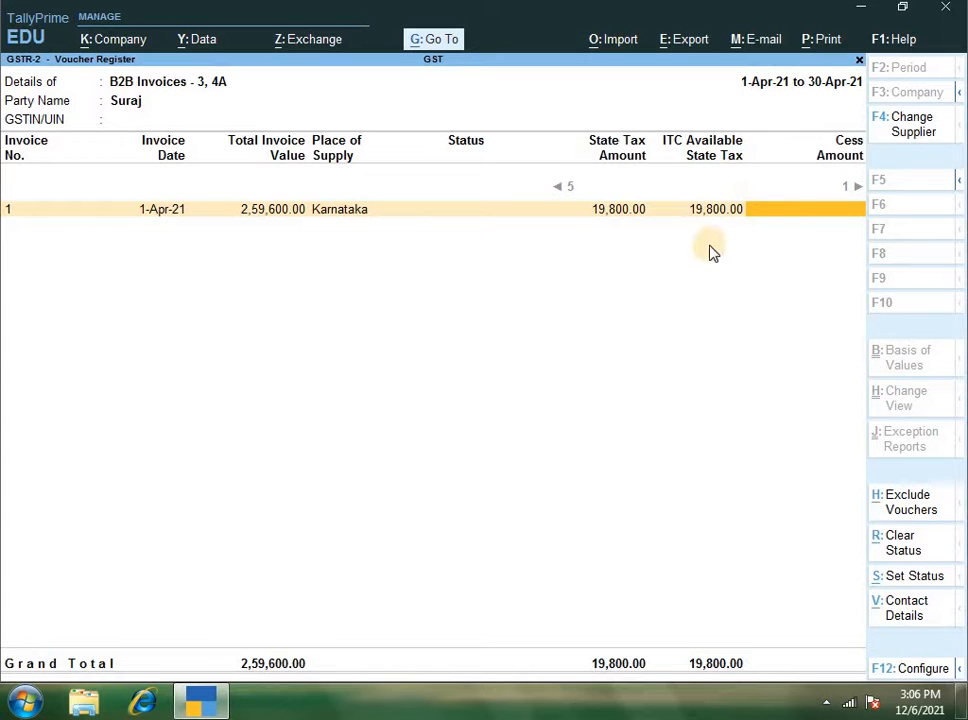
# Step: Return to the GSTR-2 summary and examine the entry for invoices with mismatch in information
pyautogui.press('Escape')
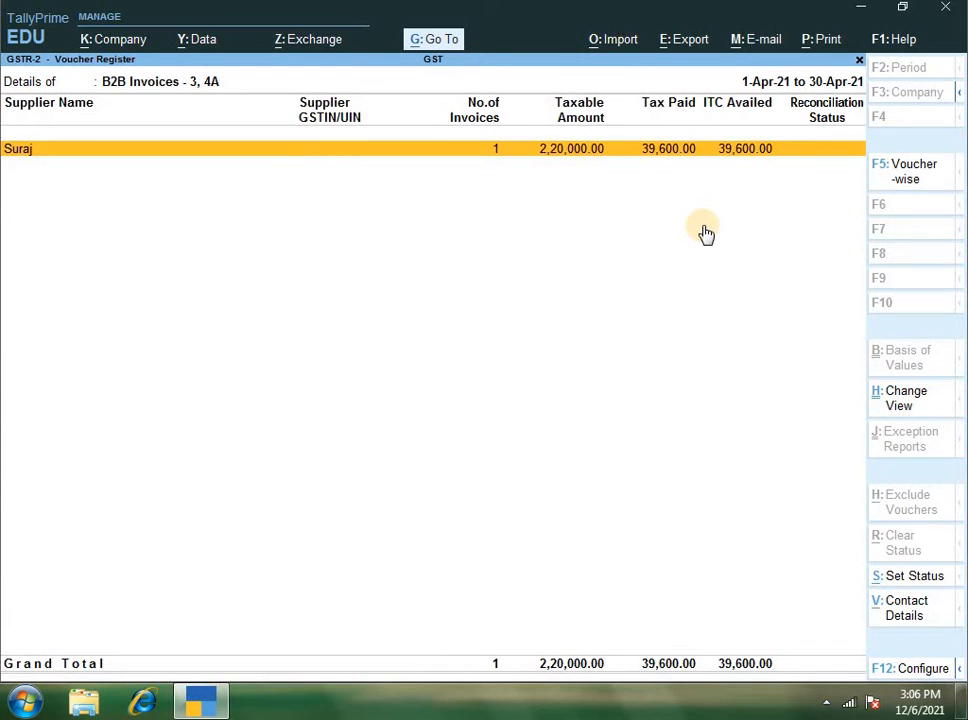
pyautogui.press('Escape')
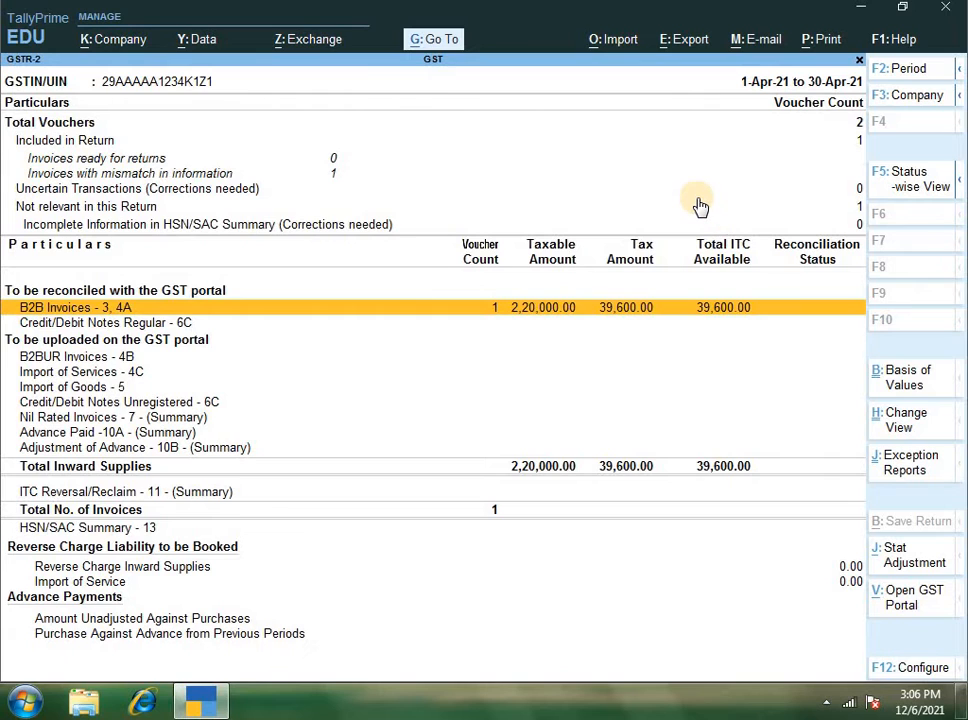
pyautogui.press('Up')
pyautogui.press('Up')
pyautogui.press('Up')
pyautogui.press('Up')
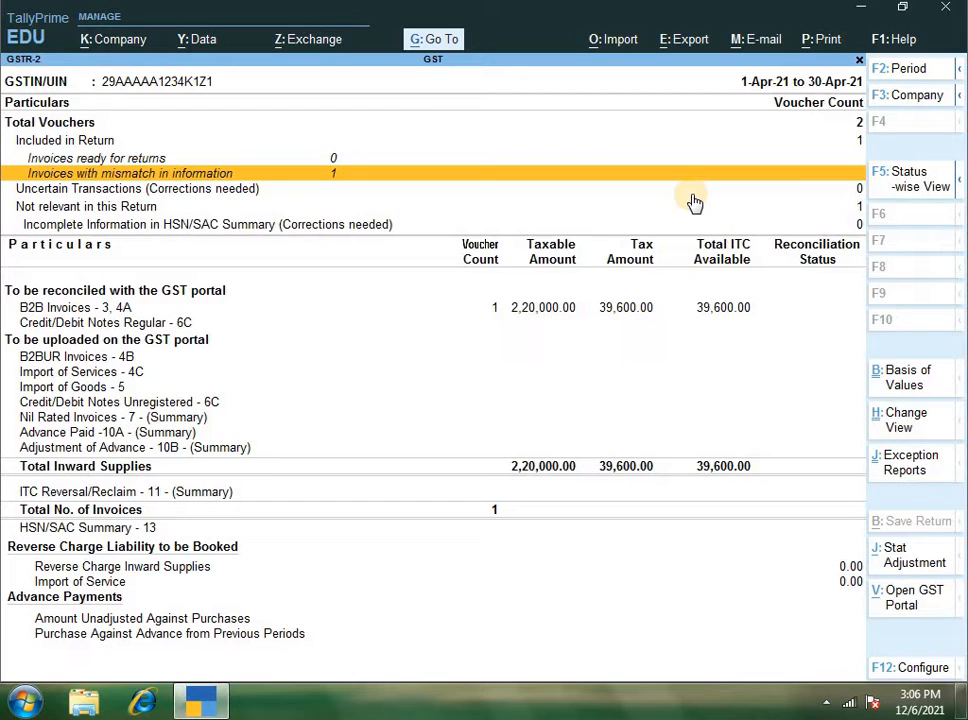
# Step: Leave GSTR-2 and open the Map UoM - UQC report
pyautogui.press('Escape')
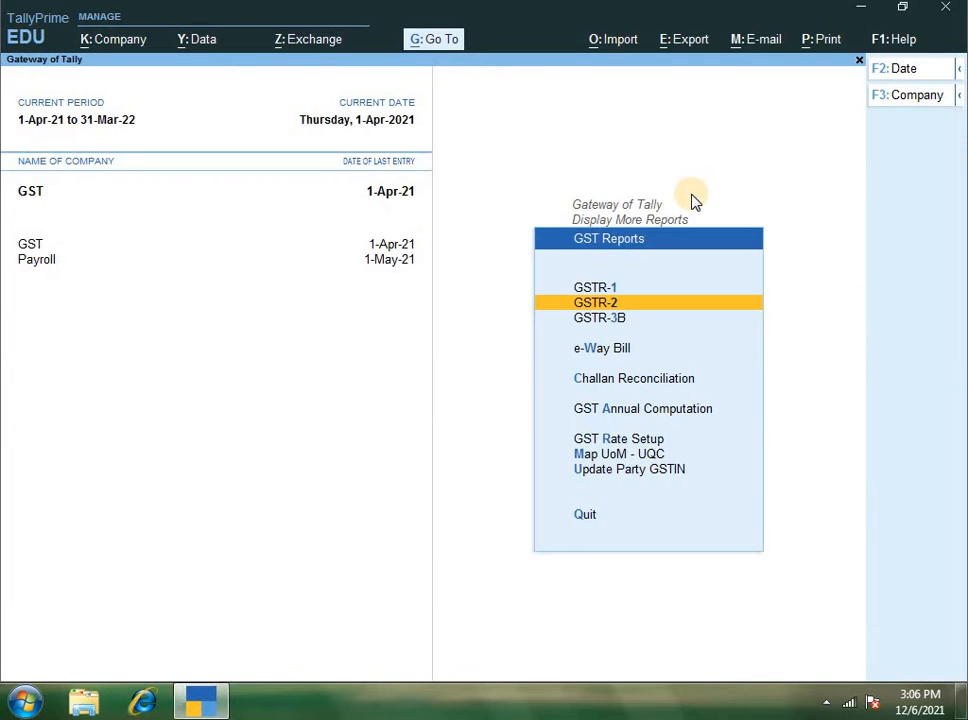
pyautogui.press('Down')
pyautogui.press('Down')
pyautogui.press('Down')
pyautogui.press('Down')
pyautogui.press('Down')
pyautogui.press('Down')
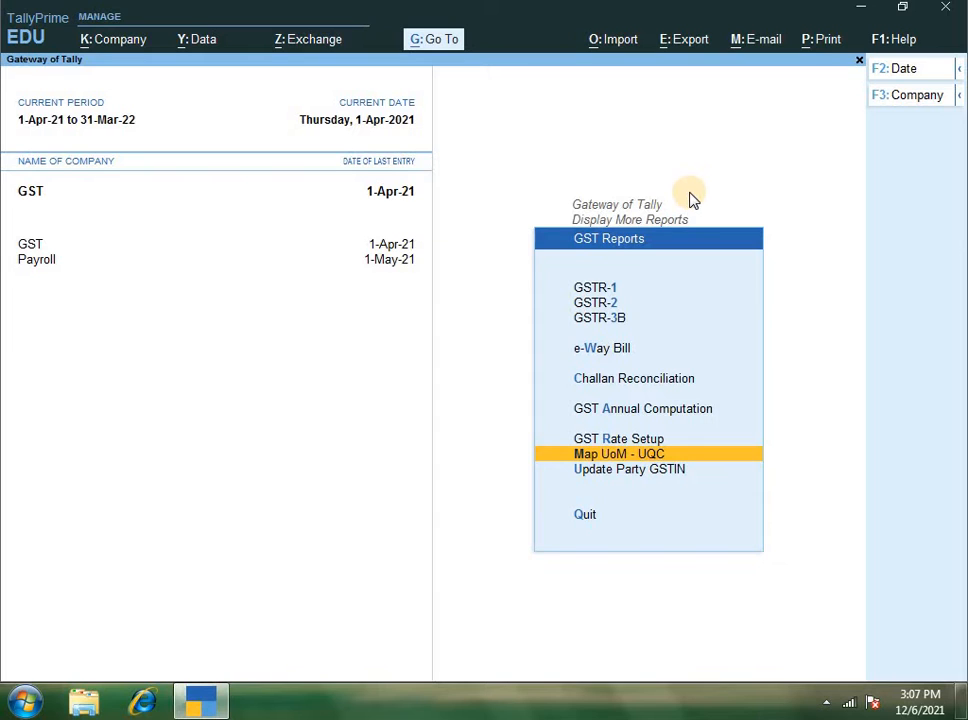
pyautogui.press('Return')
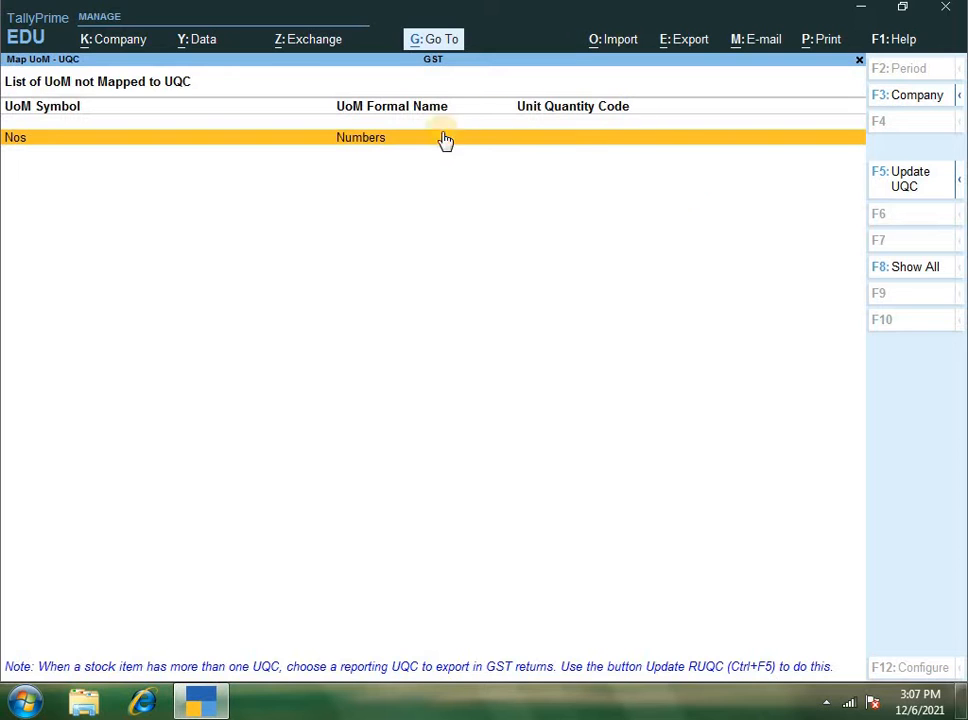
# Step: Set the Unit Quantity Code of the Nos unit to NOS-NUMBERS and save the unit
pyautogui.press('Return')
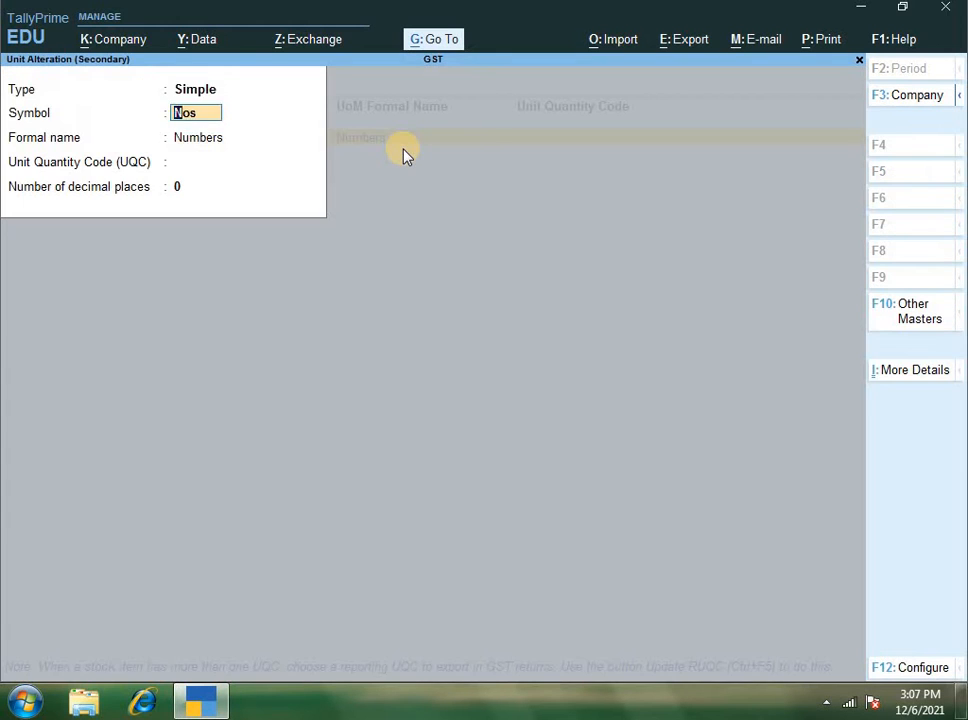
pyautogui.press('Return')
pyautogui.press('Return')
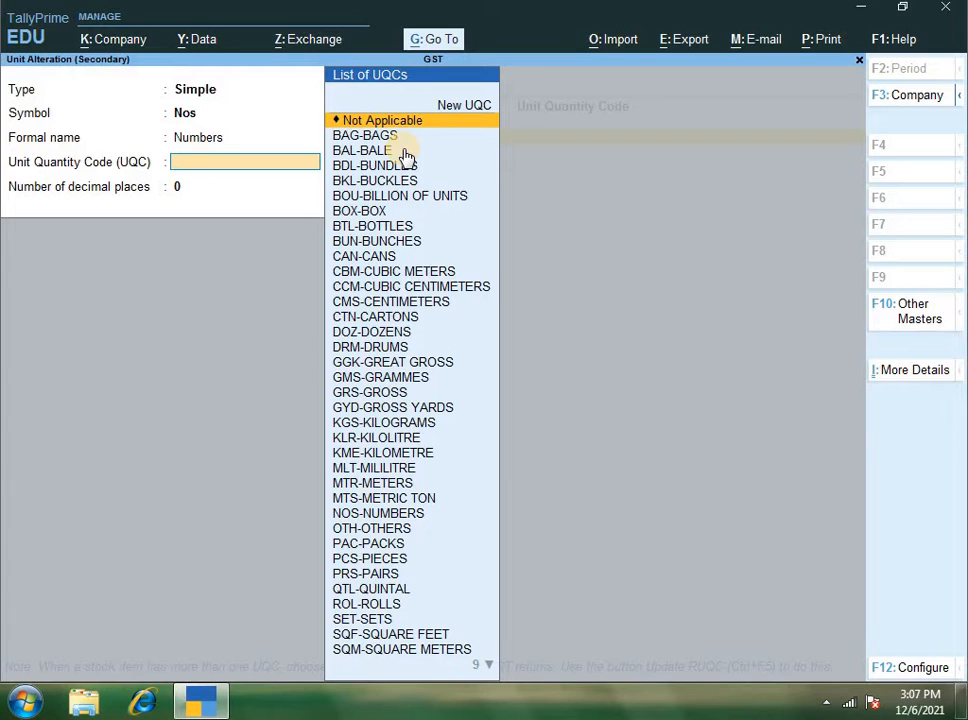
pyautogui.write('n')
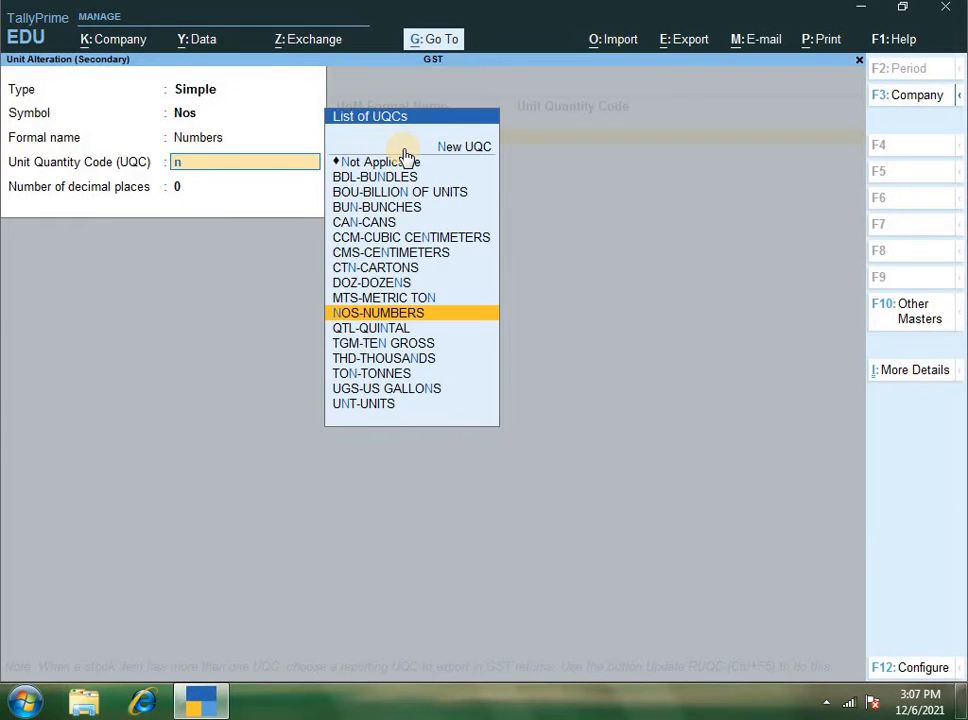
pyautogui.press('Return')
pyautogui.press('Return')
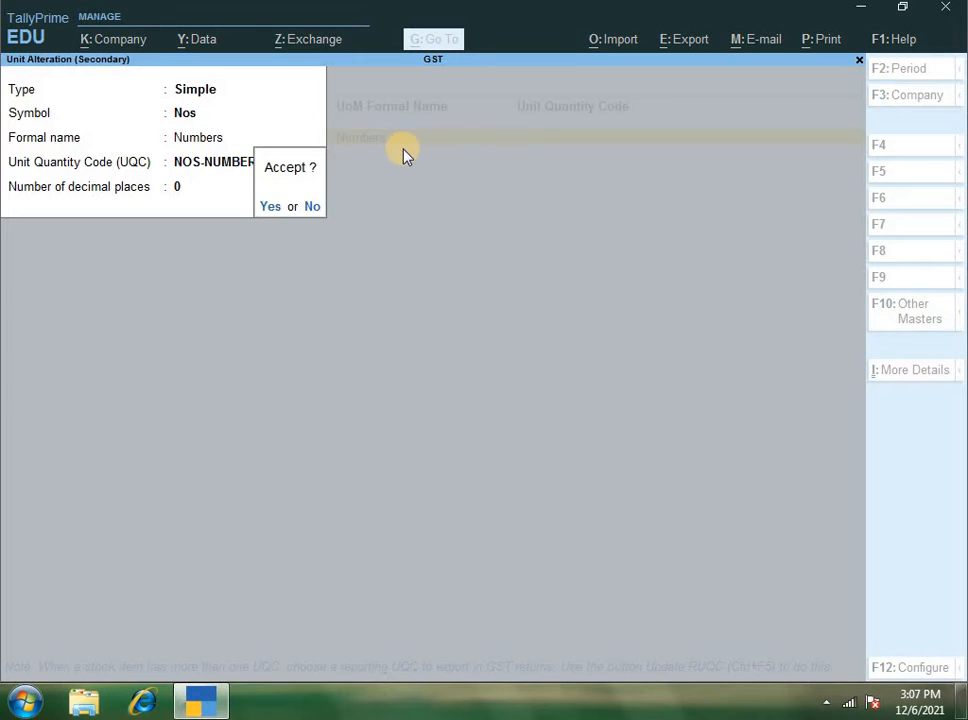
pyautogui.press('Return')
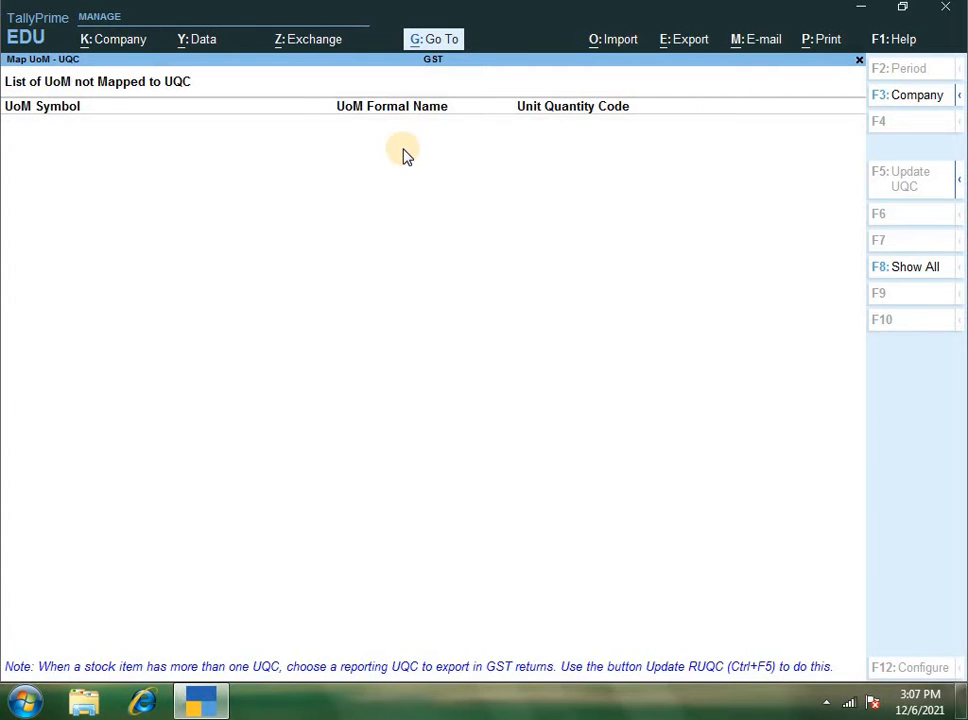
# Step: Leave the unit mapping report and reopen the GSTR-2 return
pyautogui.press('Escape')
pyautogui.press('Up')
pyautogui.press('Up')
pyautogui.press('Up')
pyautogui.press('Up')
pyautogui.press('Up')
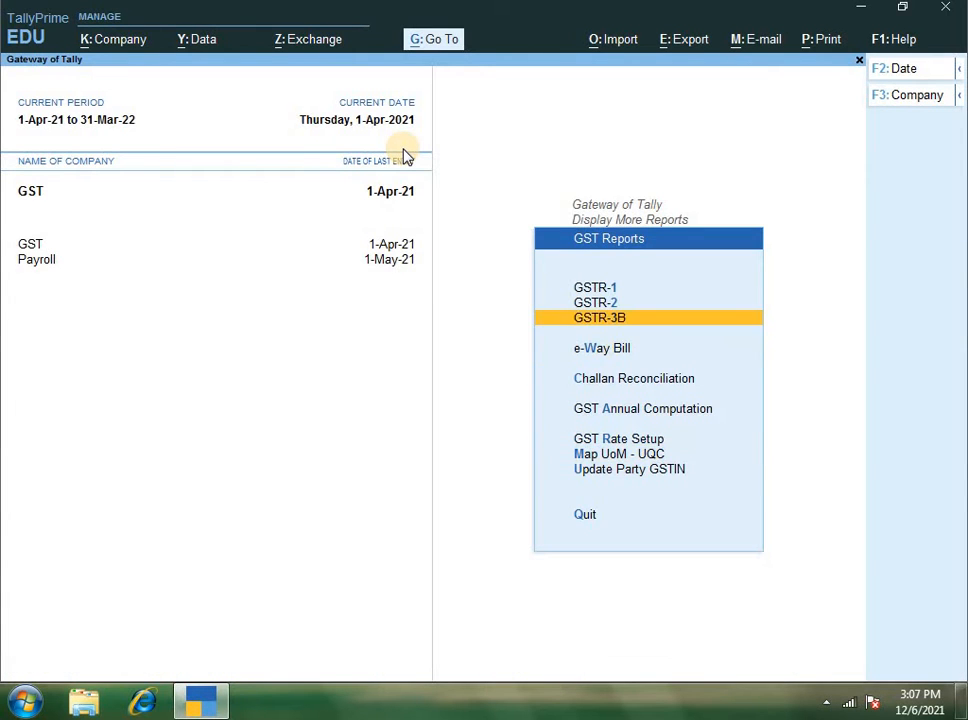
pyautogui.press('Up')
pyautogui.press('Return')
# Step: Open the purchase voucher behind the invoices with mismatch in information for correction, dismissing the Windows color scheme prompt
pyautogui.press('Down')
pyautogui.press('Down')
pyautogui.press('Down')
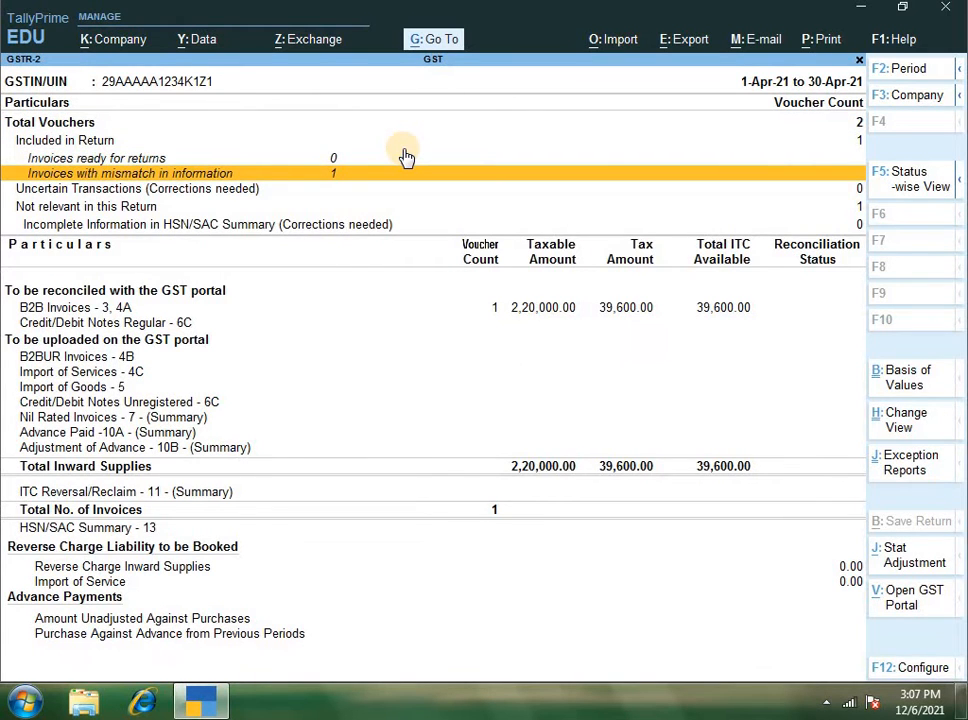
pyautogui.press('Return')
pyautogui.press('Return')
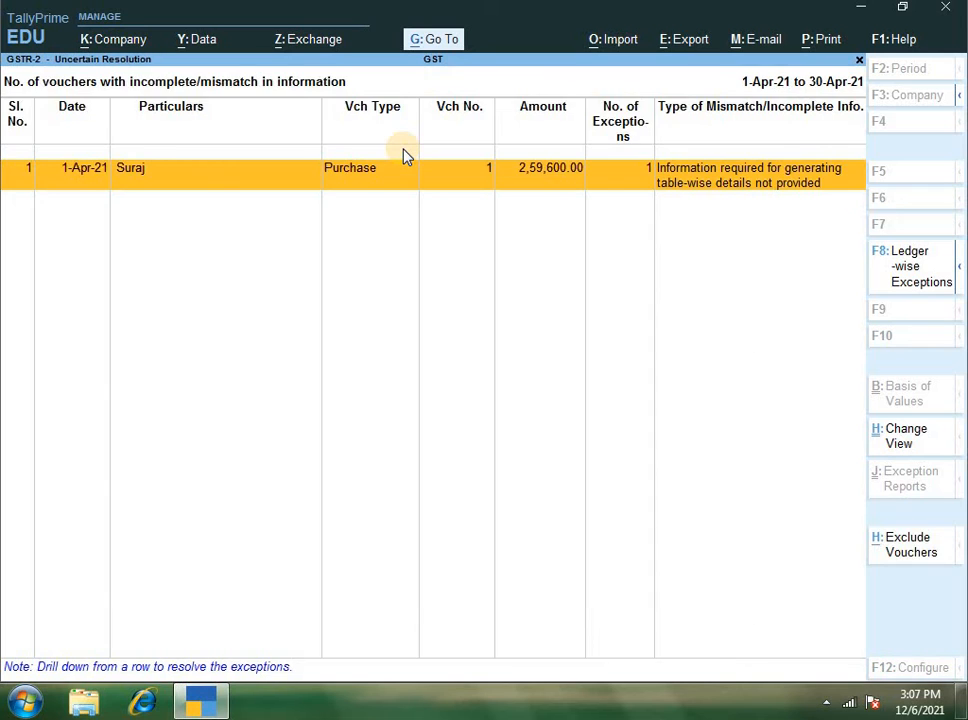
pyautogui.press('Return')
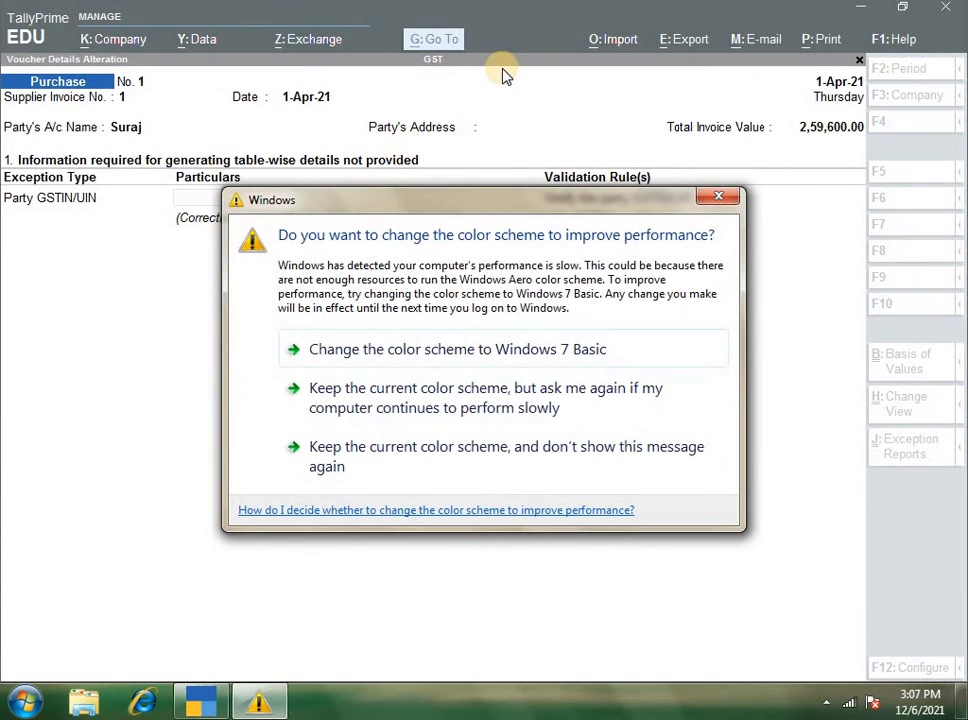
pyautogui.click(722, 198)
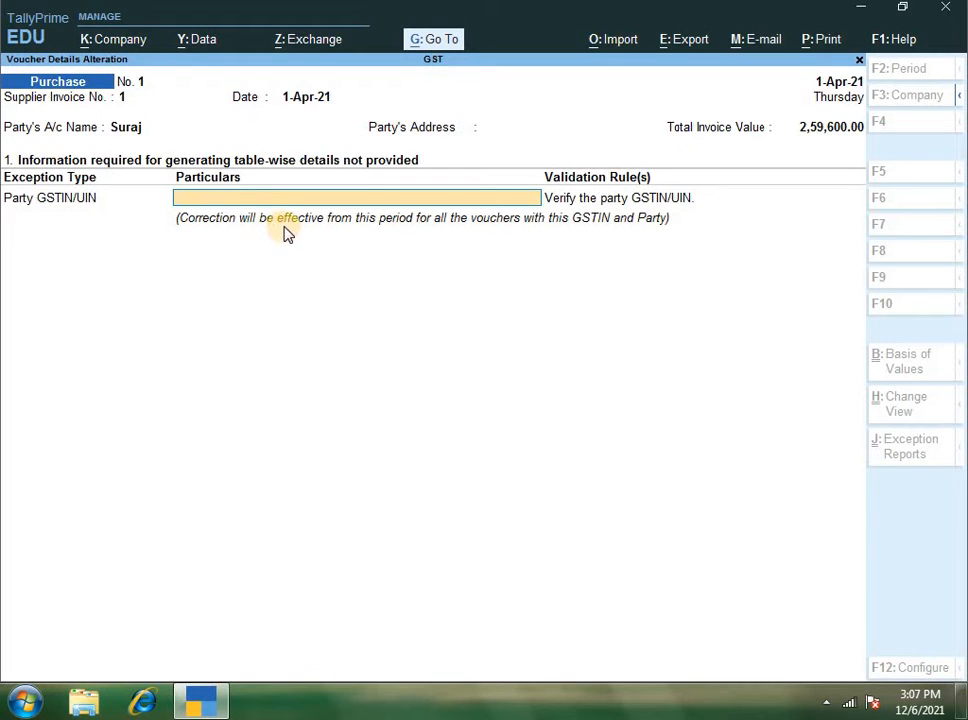
# Step: Enter the supplier's GSTIN/UIN as the missing party detail and accept the correction
pyautogui.write('29AQWER1234K')
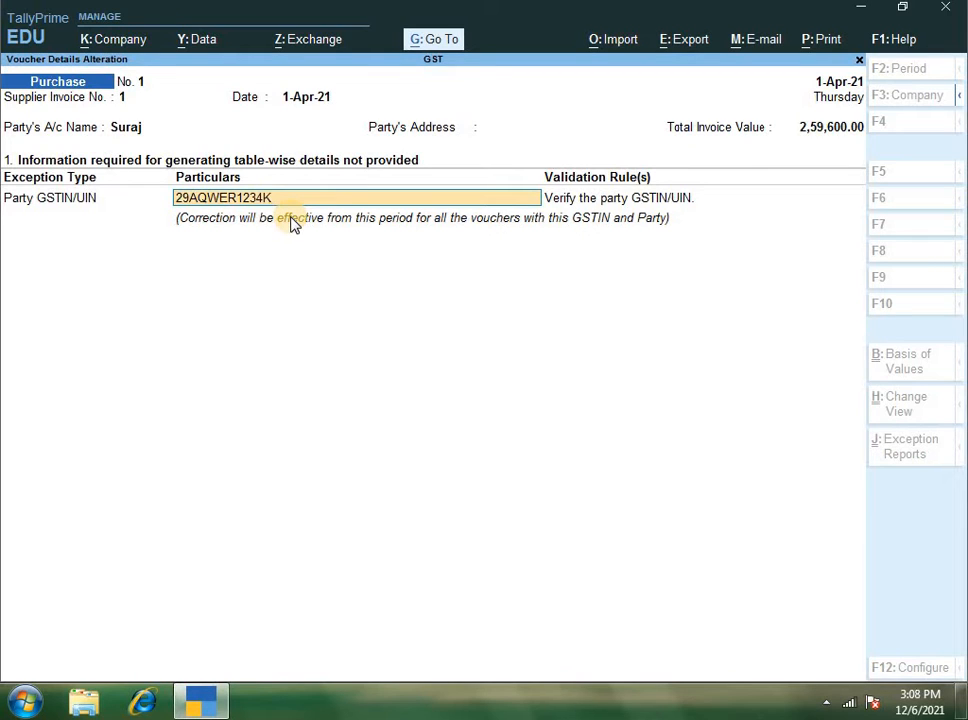
pyautogui.write('1Z1')
pyautogui.press('Return')
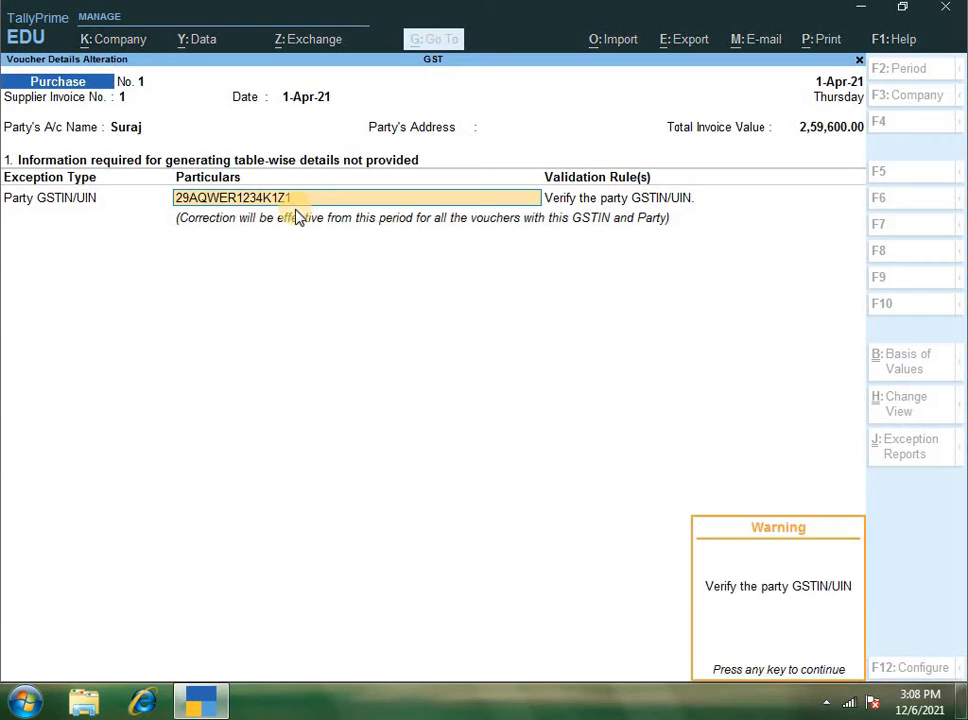
pyautogui.press('Return')
pyautogui.press('Return')
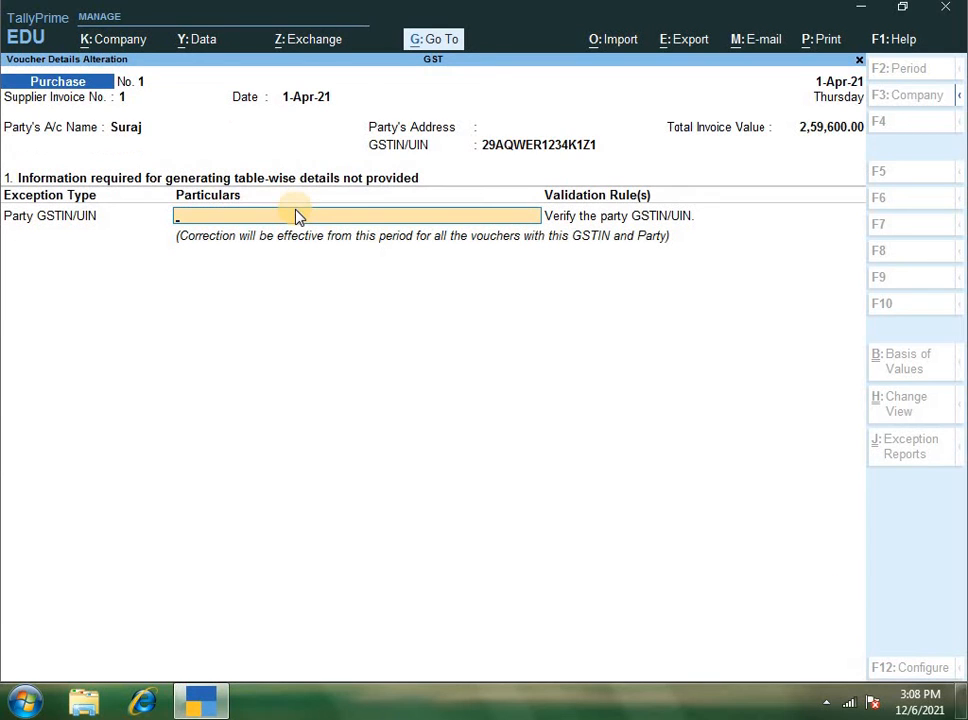
# Step: Close the voucher correction and exception lists to return to the GSTR-2 summary
pyautogui.press('Escape')
pyautogui.press('Return')
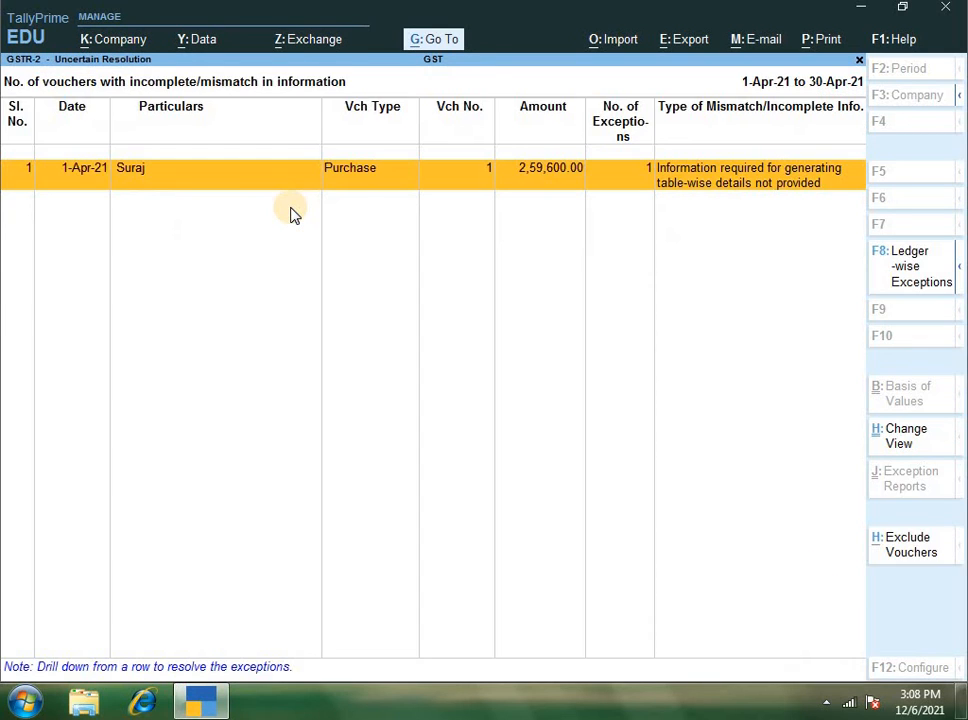
pyautogui.press('Escape')
pyautogui.press('Escape')
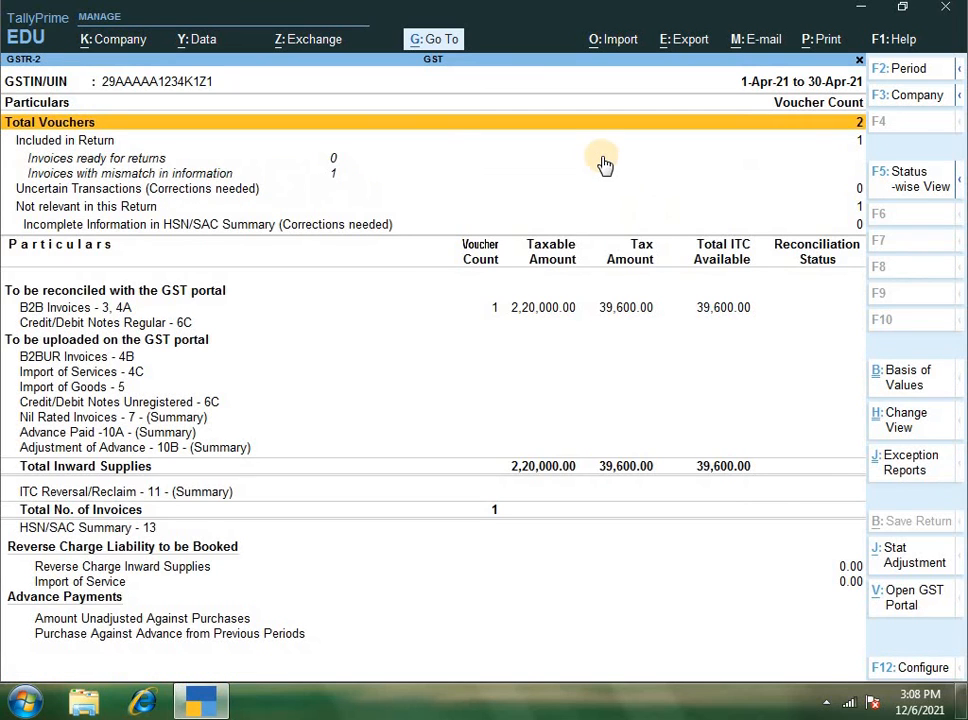
# Step: Recheck the invoices with mismatch in information by opening the list of vouchers with incomplete or mismatched information
pyautogui.press('Down')
pyautogui.press('Down')
pyautogui.press('Down')
pyautogui.press('Return')
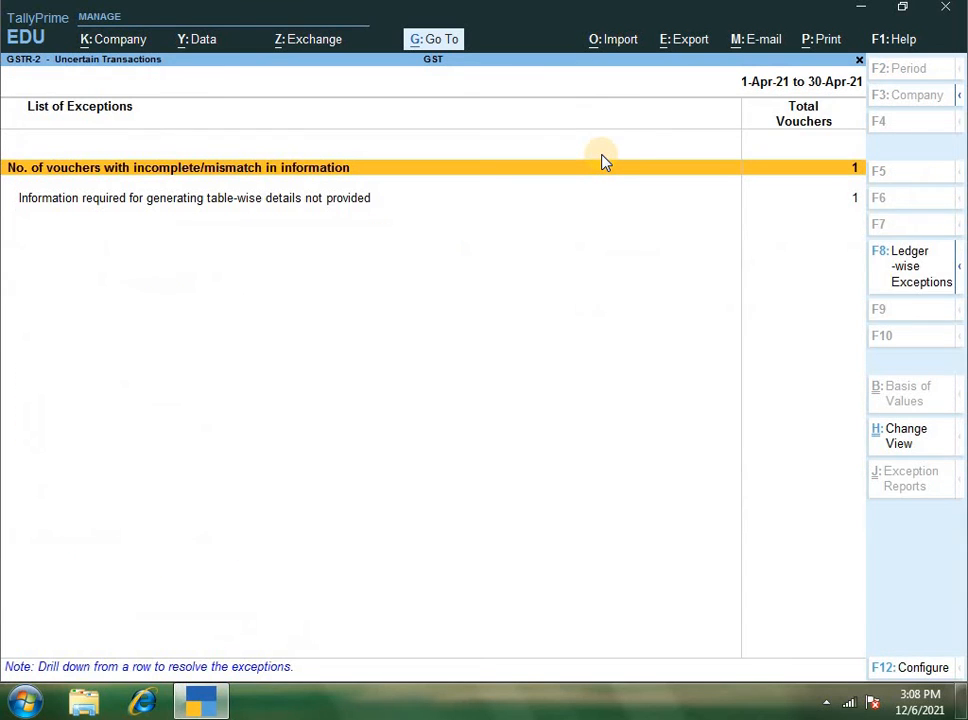
pyautogui.press('Return')
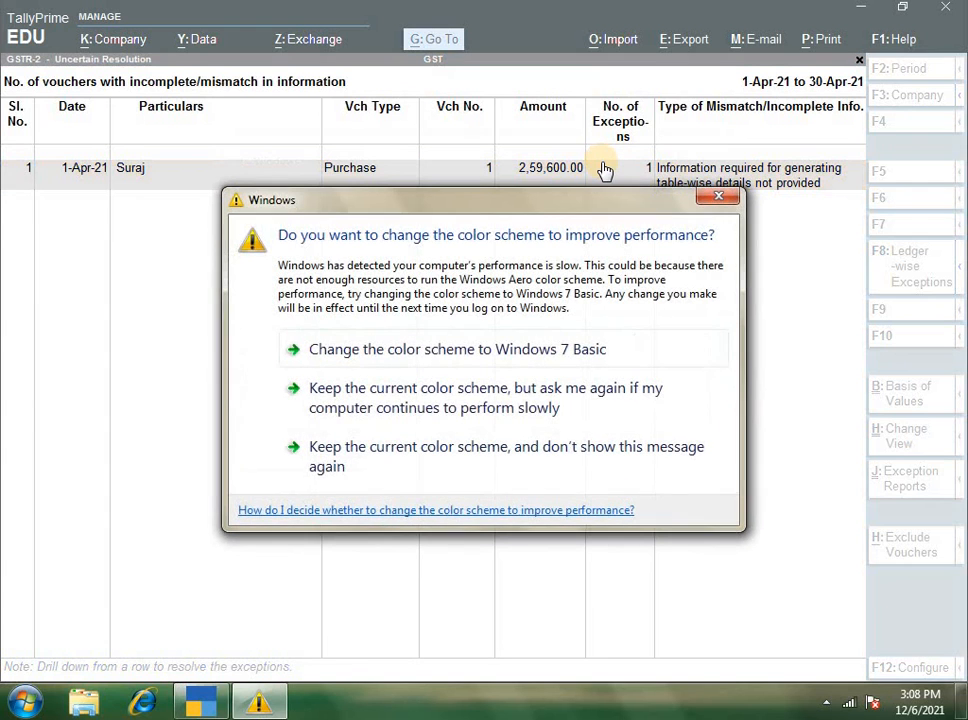
# Step: Dismiss the Windows color scheme prompt and close the exception lists to return to the GSTR-2 summary
pyautogui.click(721, 196)
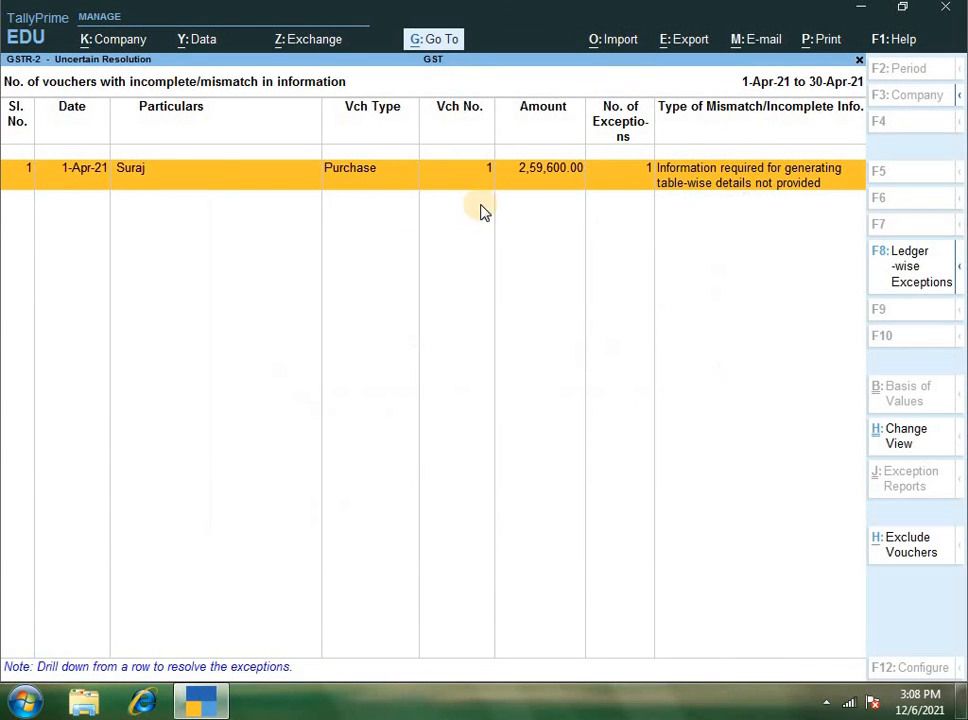
pyautogui.press('Escape')
pyautogui.press('Escape')
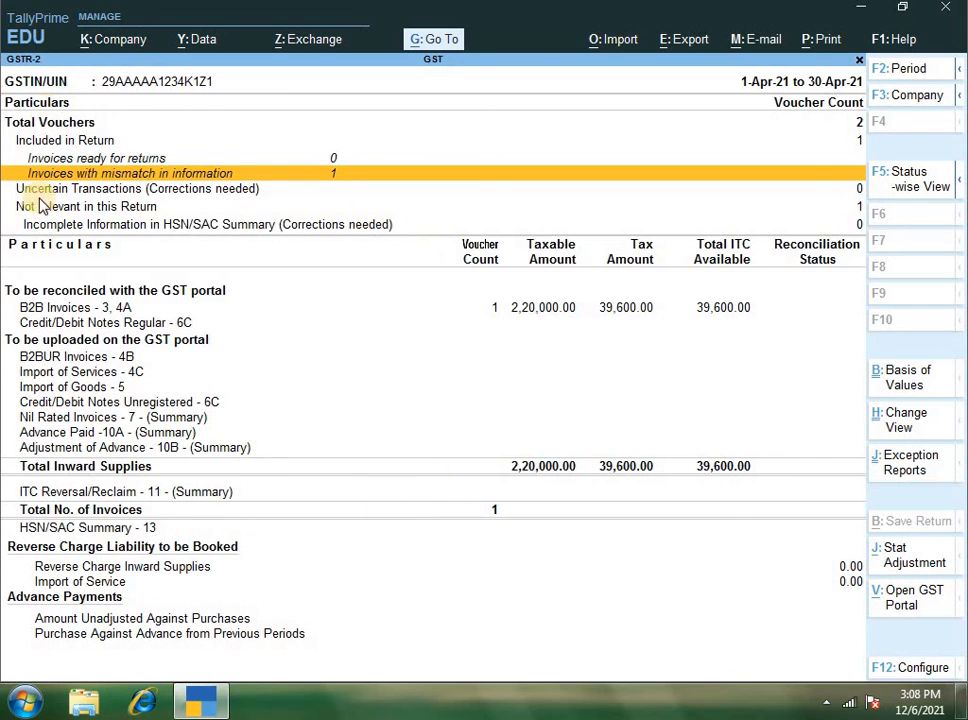
# Step: Leave the GSTR-2 return and the GST reports for the Gateway of Tally, and request to quit the program
pyautogui.press('Escape')
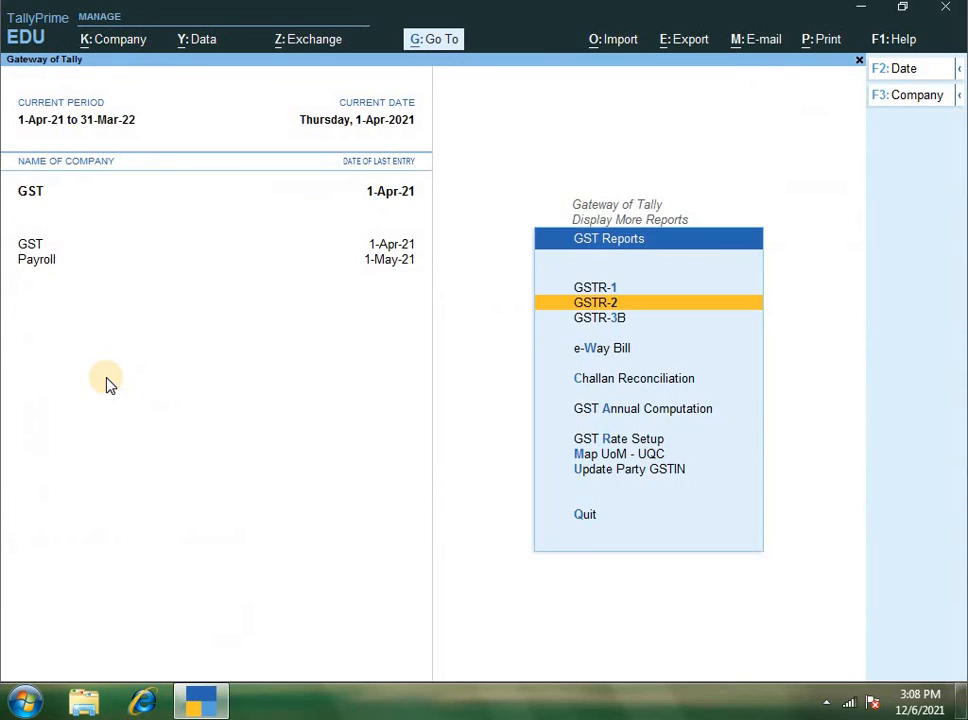
pyautogui.press('Escape')
pyautogui.press('Escape')
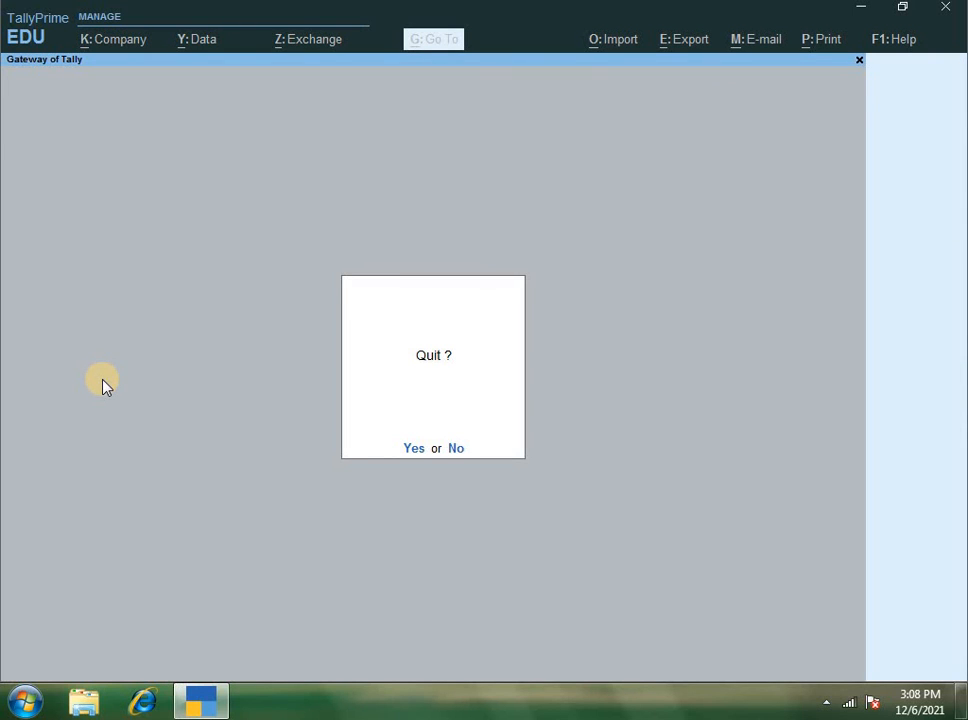
pyautogui.press('n')
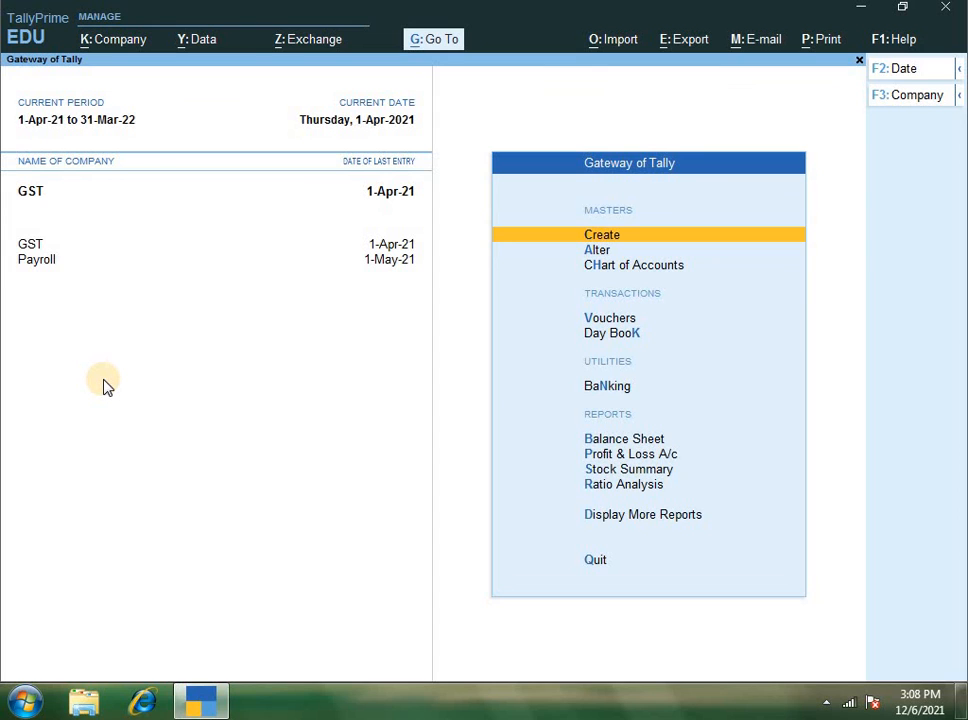
pyautogui.press('Escape')
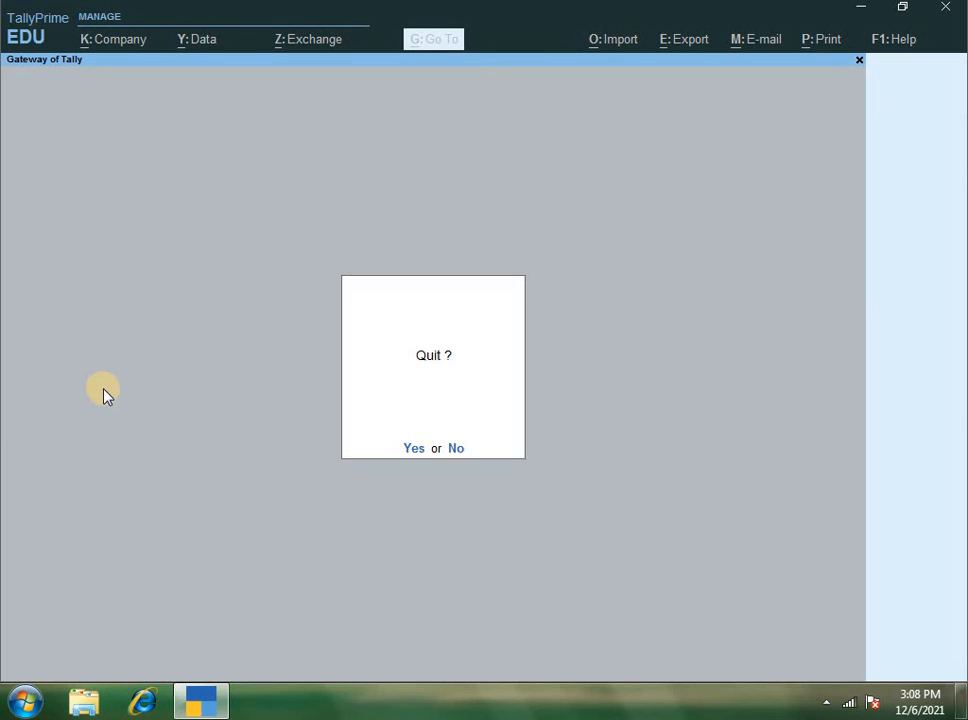